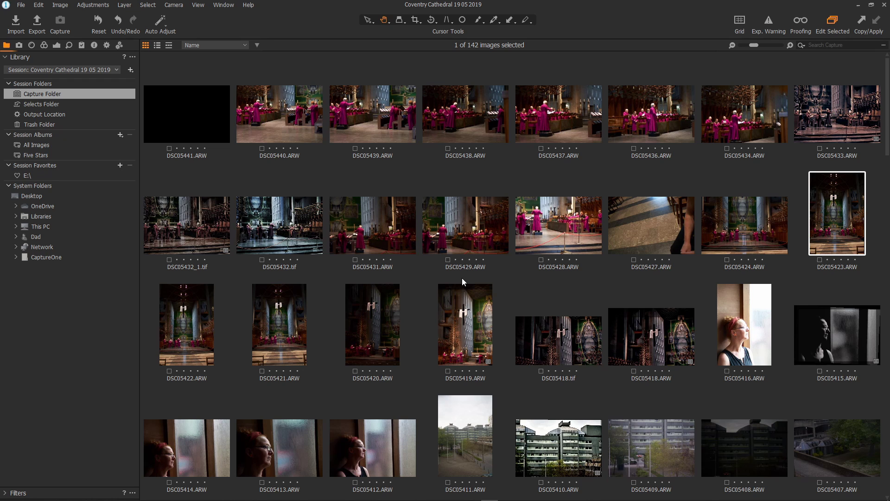
- Browse the Selects, Output and Trash folders, then return to the capture folder's 142 images
click(462, 280)
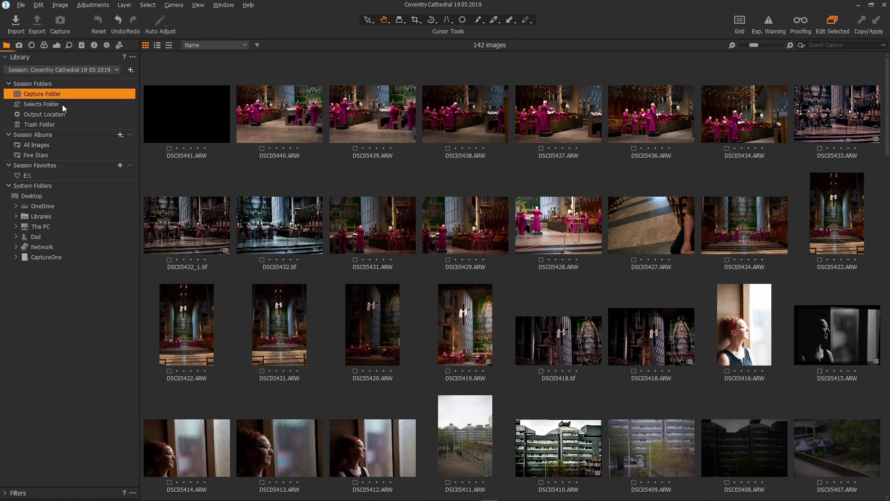
click(43, 104)
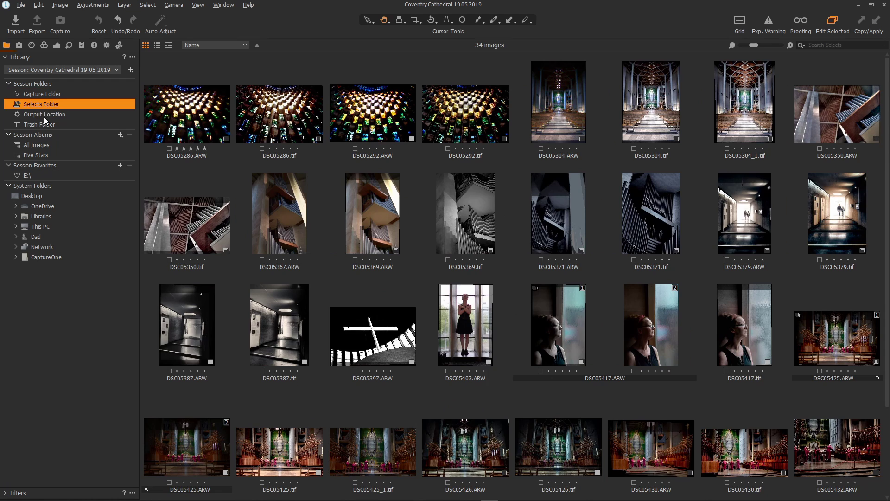
click(45, 114)
click(46, 123)
click(48, 114)
click(48, 96)
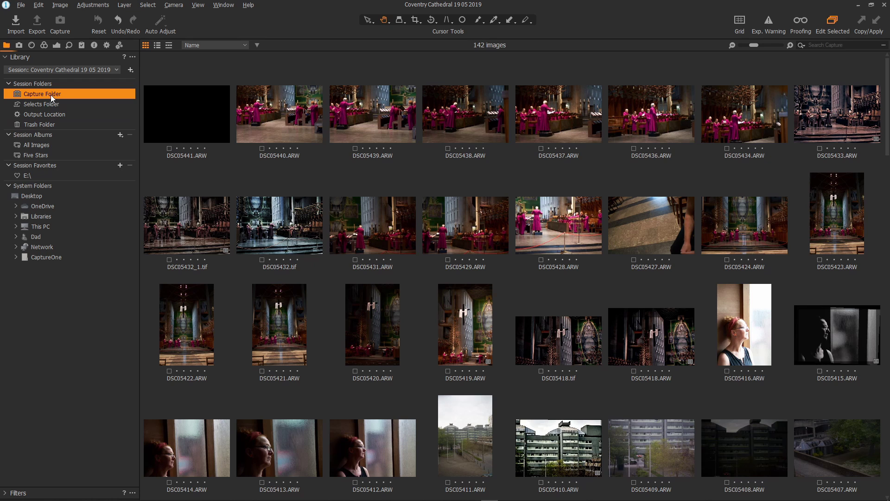
- Show the capture folder in File Explorer and go up to the Photo Stuff folder
right_click(50, 94)
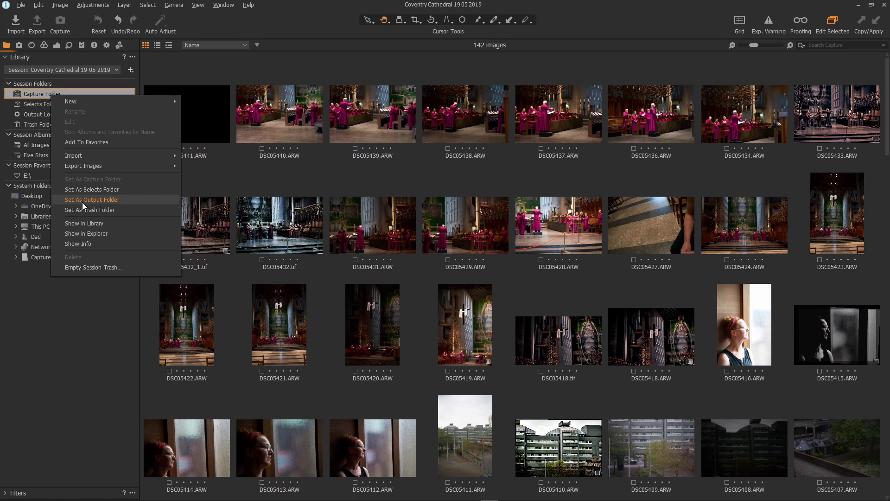
click(88, 234)
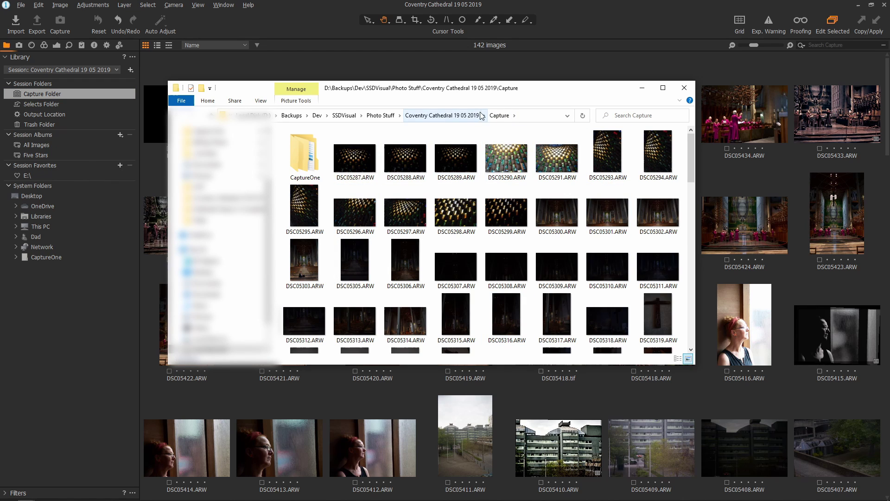
click(452, 116)
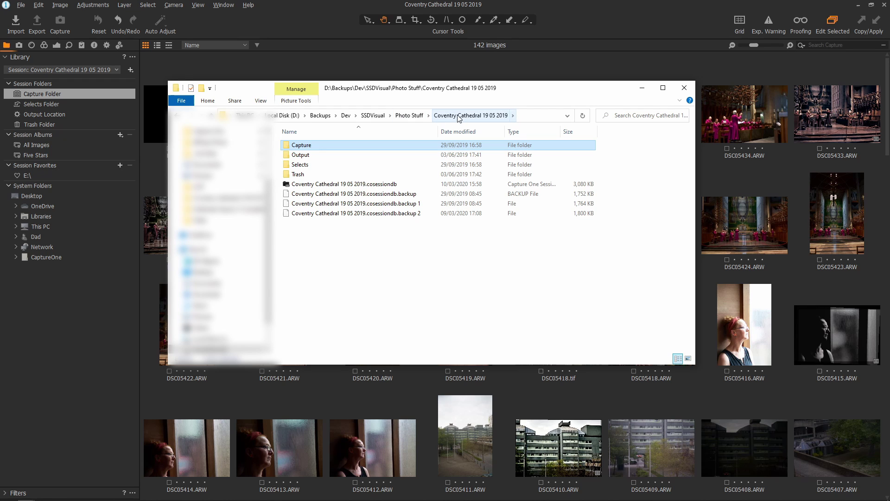
click(409, 116)
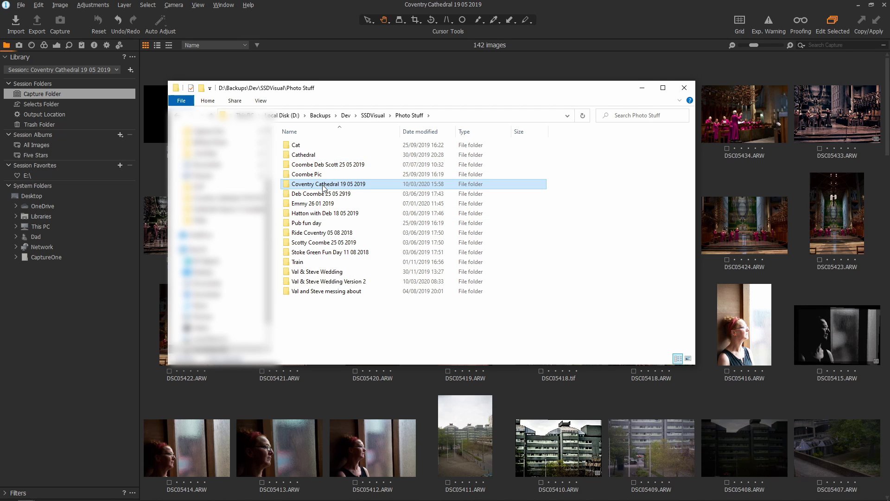
- Close File Explorer and return to the Coventry Cathedral Capture Folder's 142 images
click(685, 87)
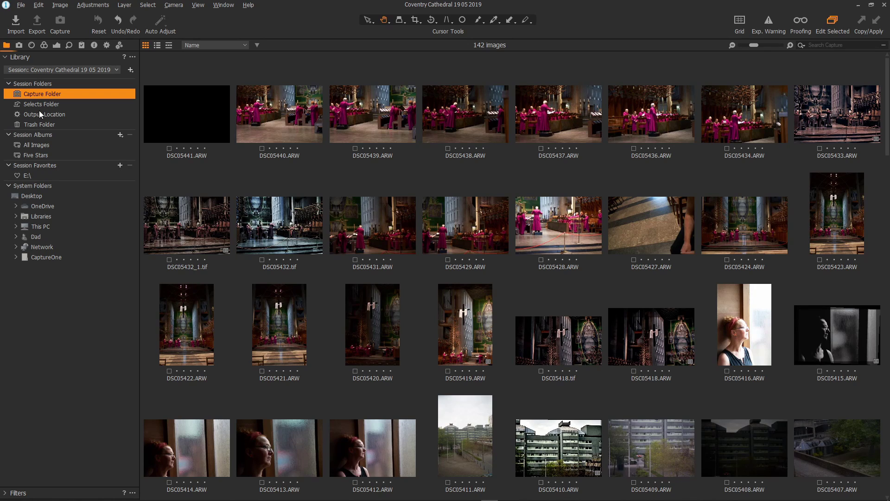
click(41, 96)
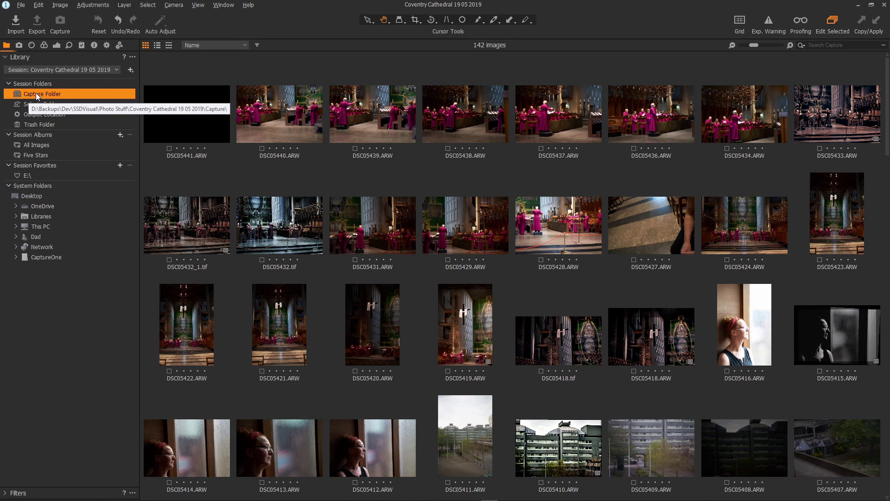
click(16, 26)
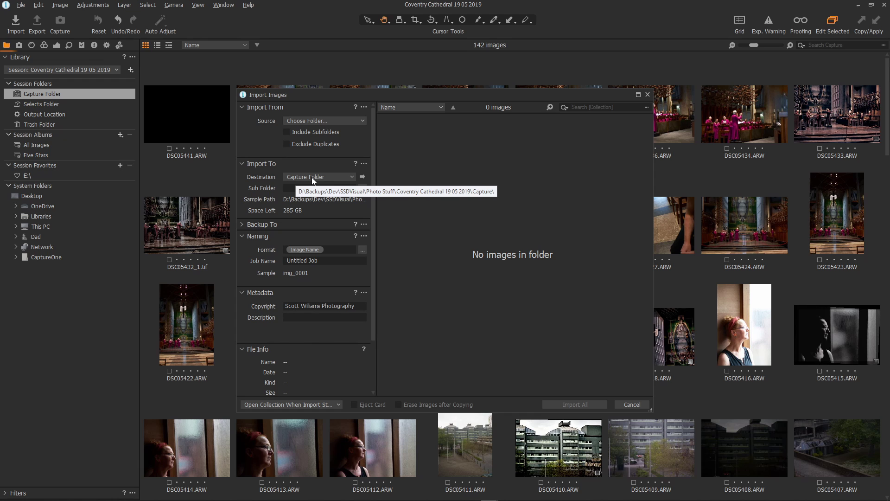
click(633, 405)
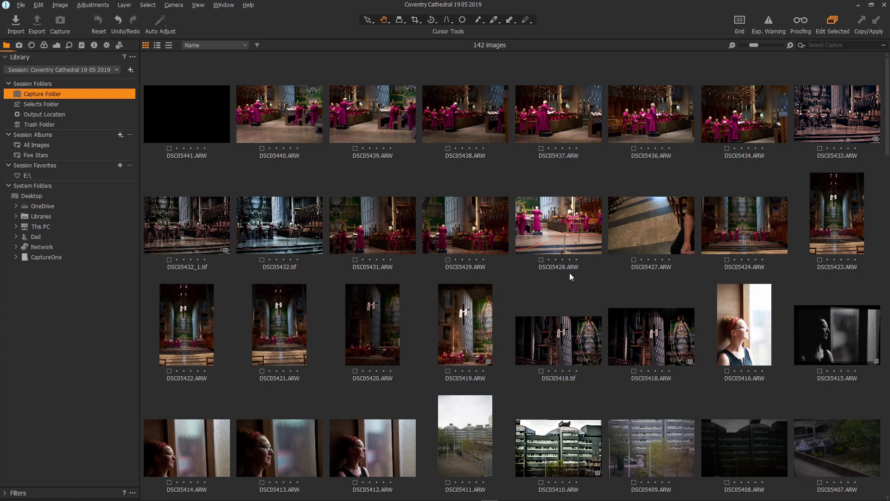
- Check the Move to Session Trash option for DSC05440 but leave it undeleted
drag(885, 126, 313, 139)
right_click(263, 116)
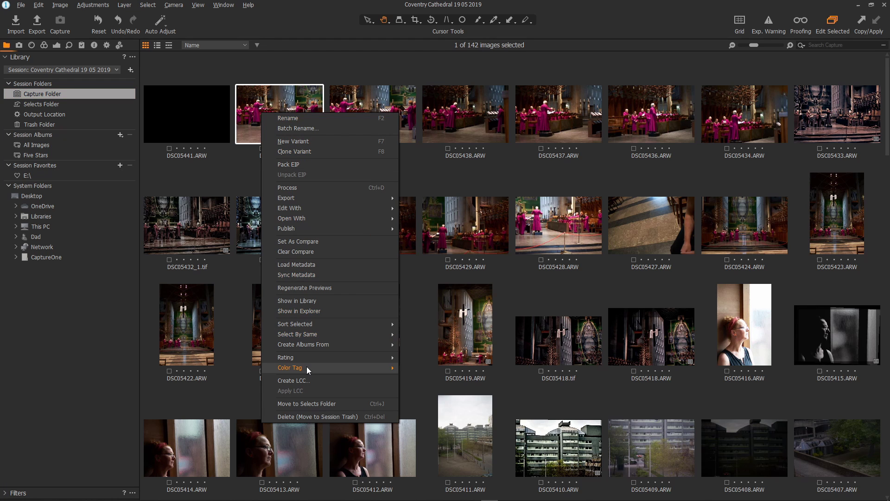
mouse_move(307, 367)
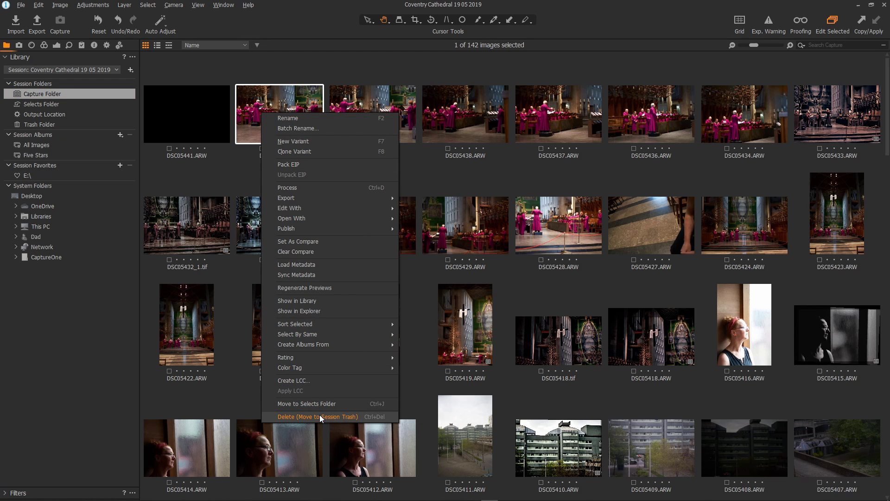
click(101, 266)
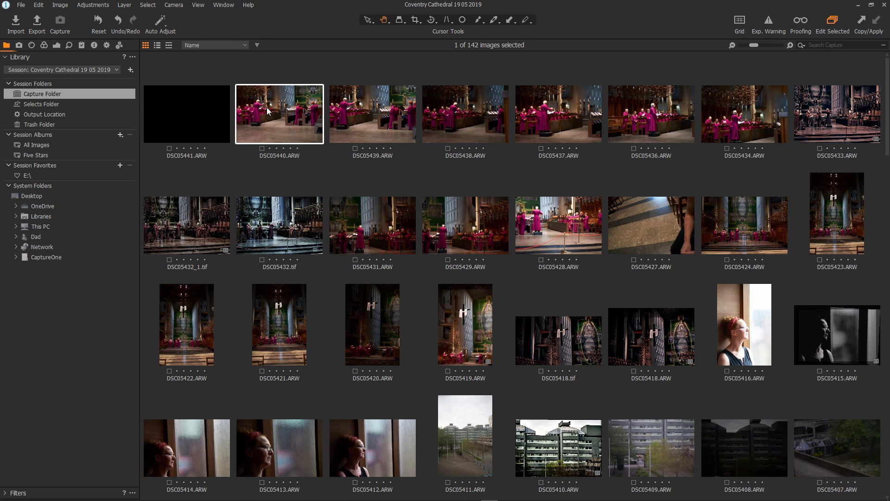
- View the Selects folder's 34 images, then open the Trash folder's 7 images
click(37, 105)
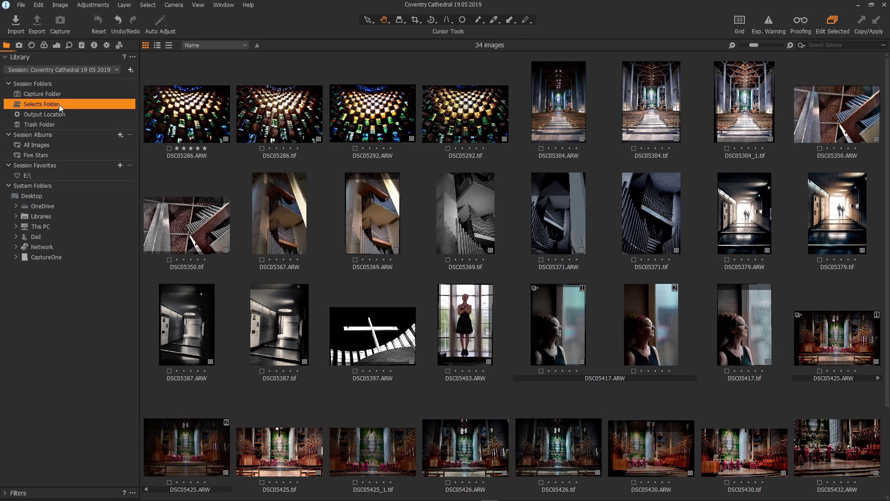
click(41, 94)
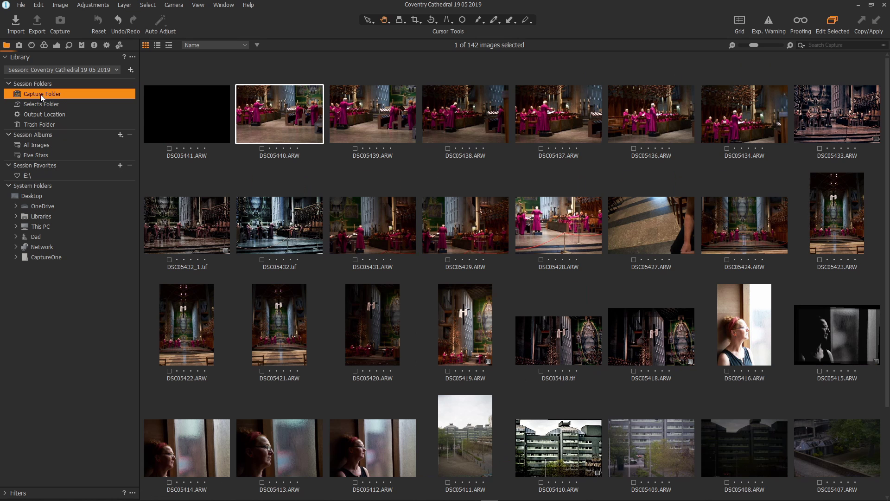
right_click(291, 142)
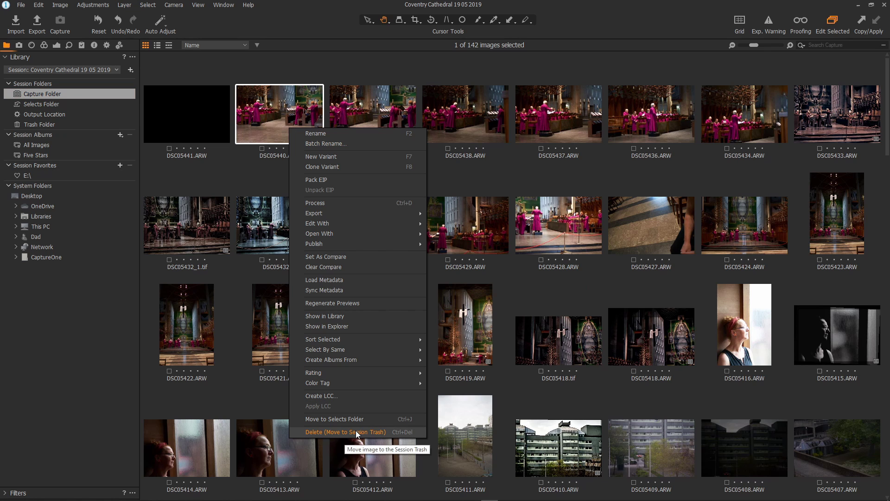
click(51, 124)
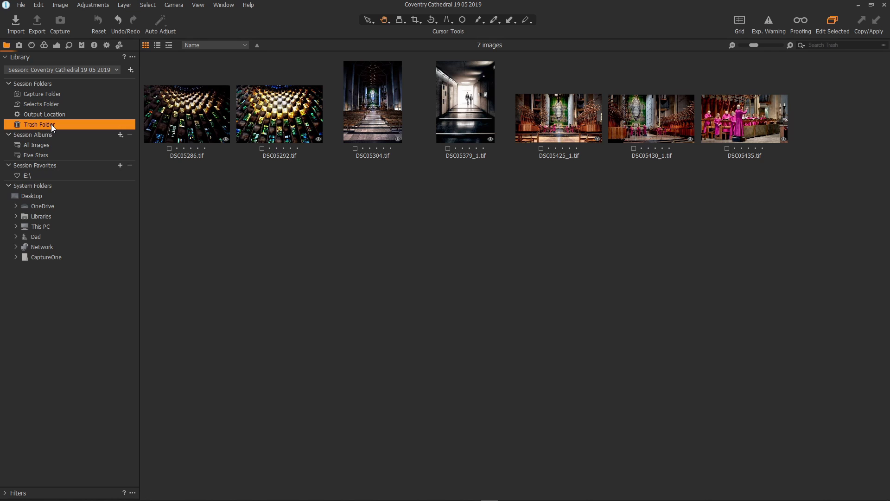
- Cancel Empty Session Trash to keep the 7 images, then return to the Capture Folder
right_click(51, 125)
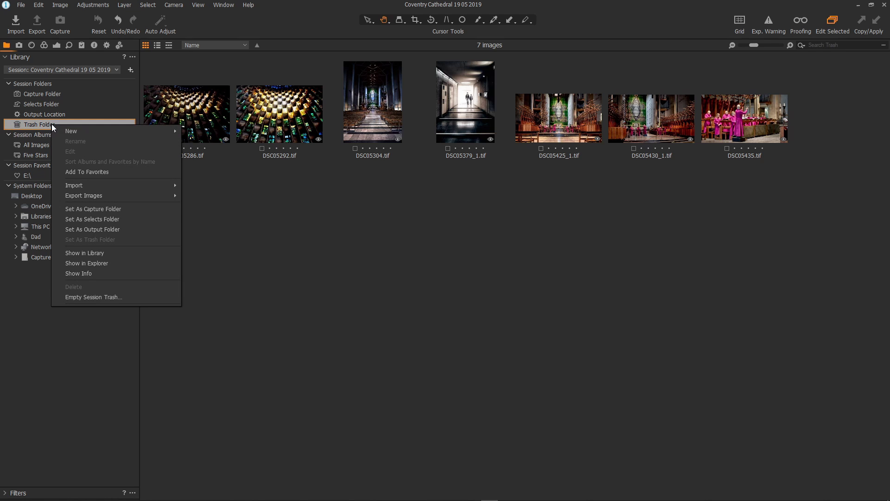
click(111, 300)
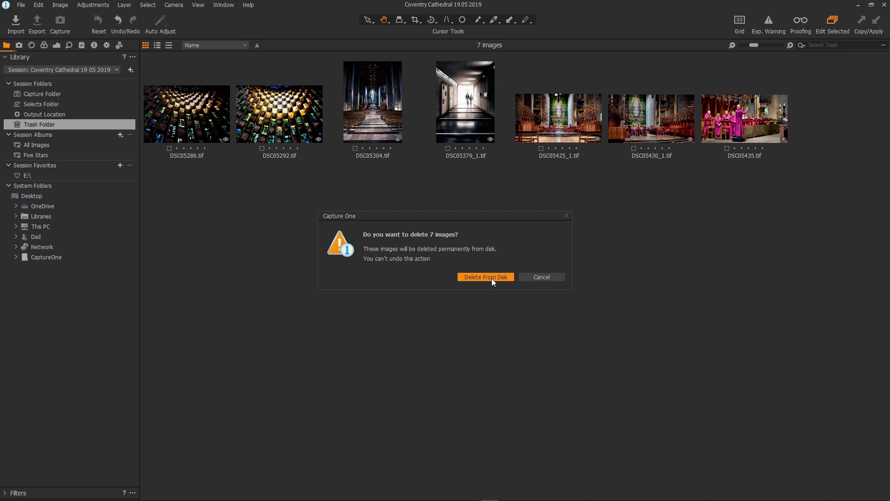
click(522, 279)
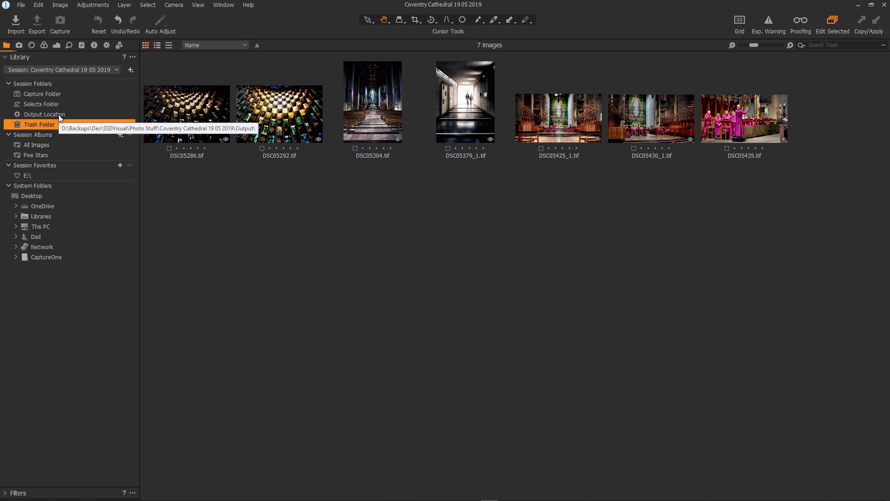
click(34, 95)
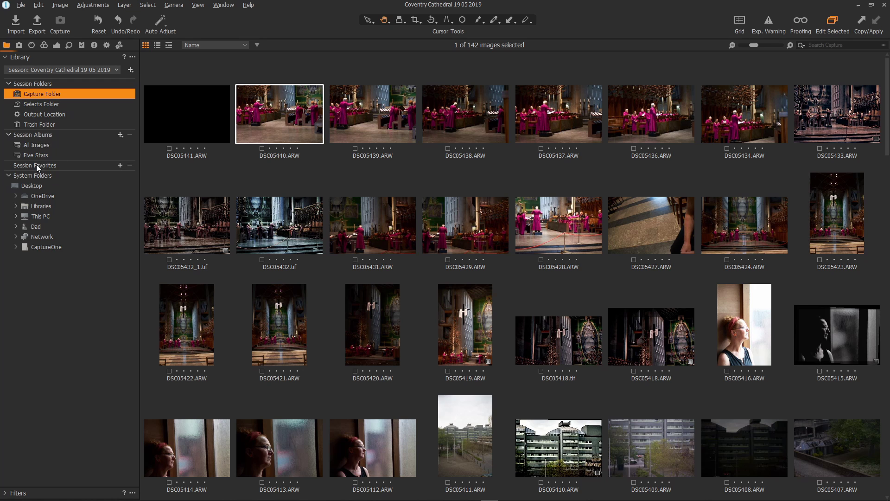
- View the All Images (187) and Five Stars albums, then begin a new smart album
click(38, 145)
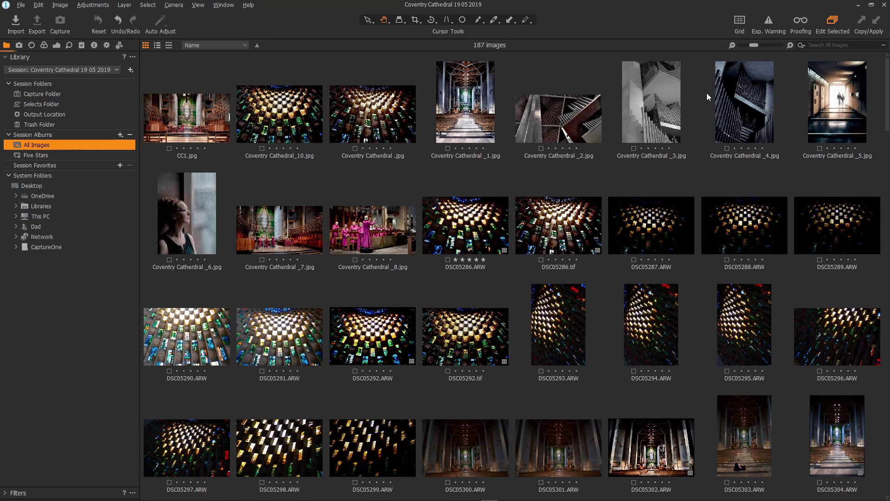
click(48, 155)
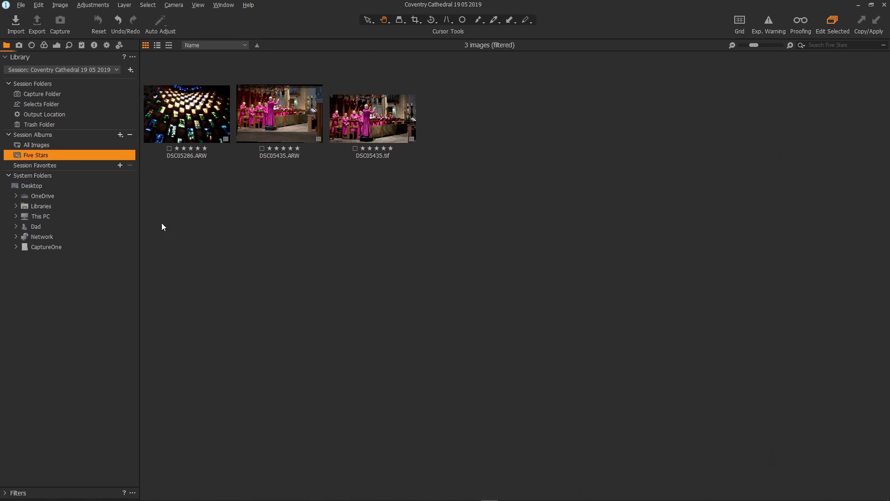
click(120, 134)
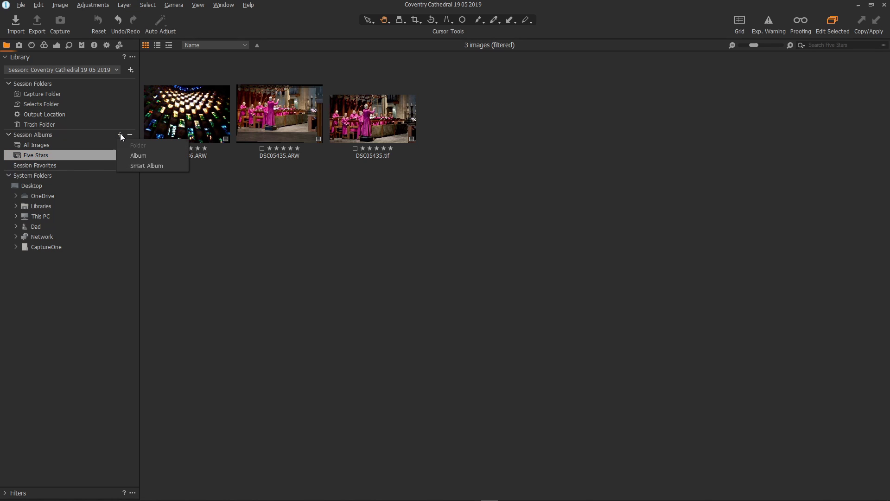
click(147, 166)
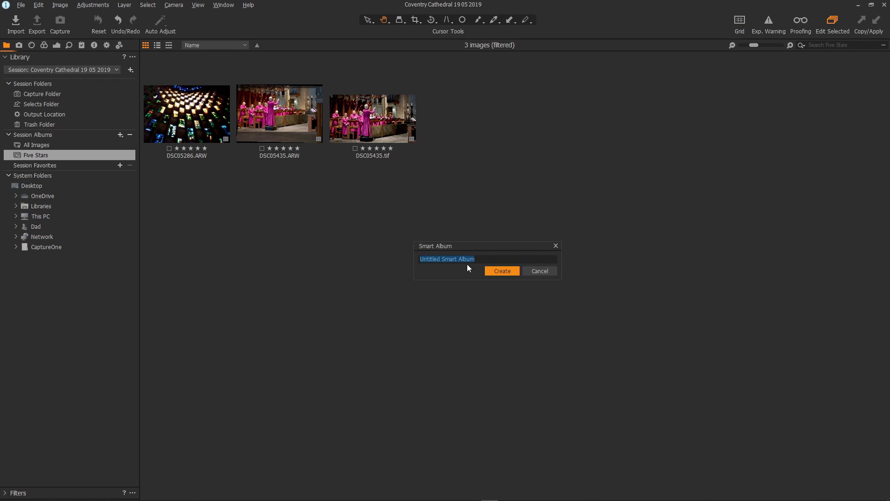
- Name the smart album 'album 1' and close its rule editor with rules unchanged
key(BackSpace)
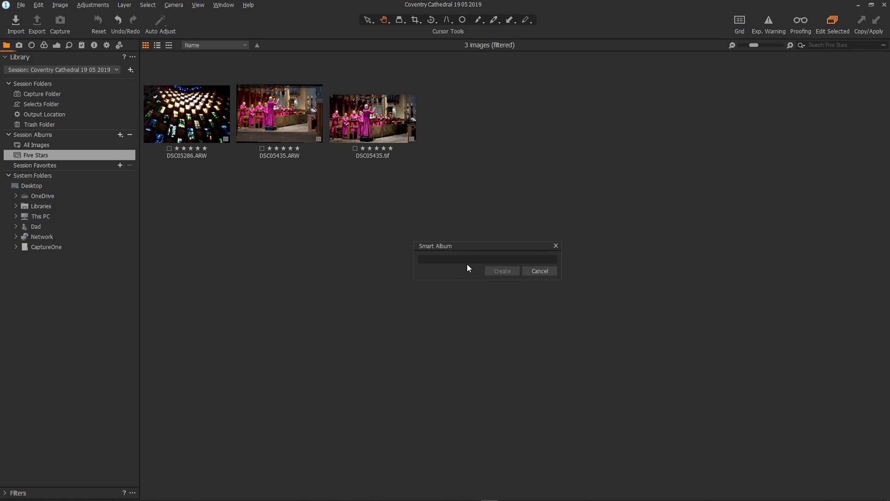
text(album 1)
key(Return)
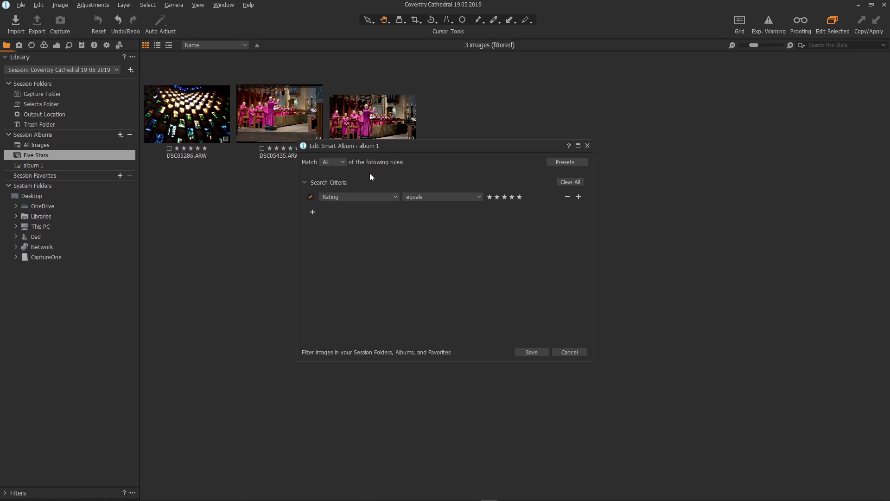
click(549, 163)
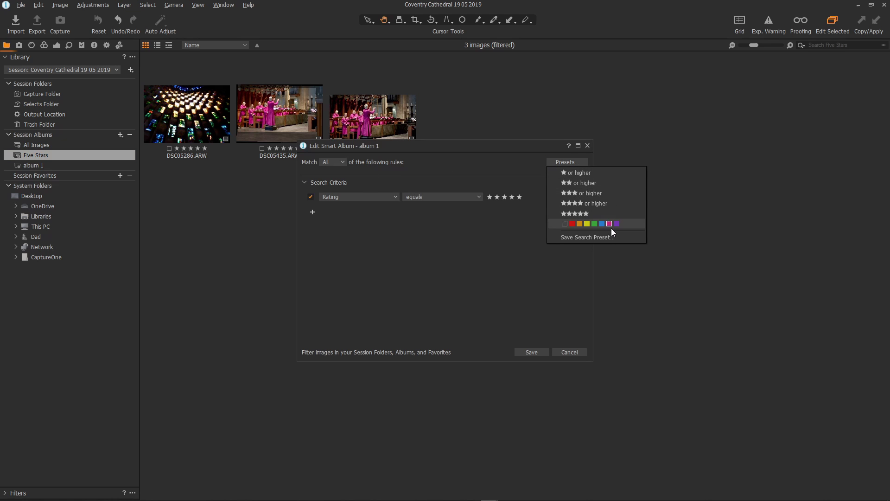
click(452, 209)
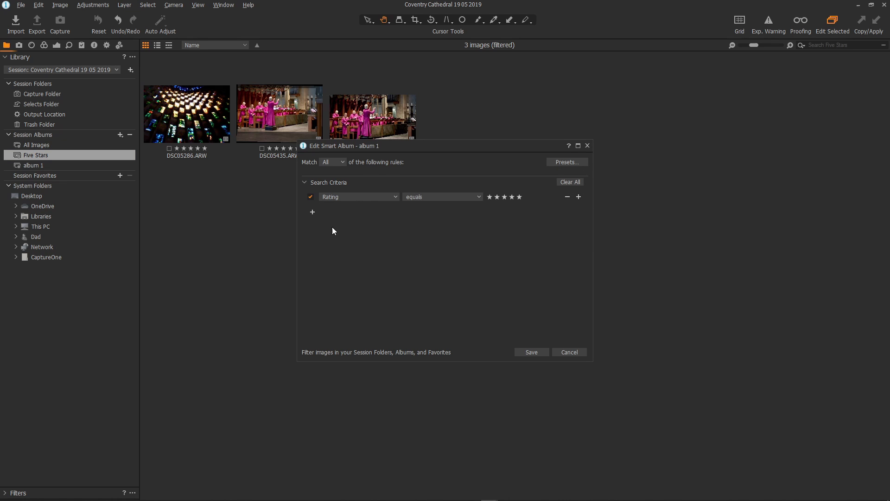
click(568, 353)
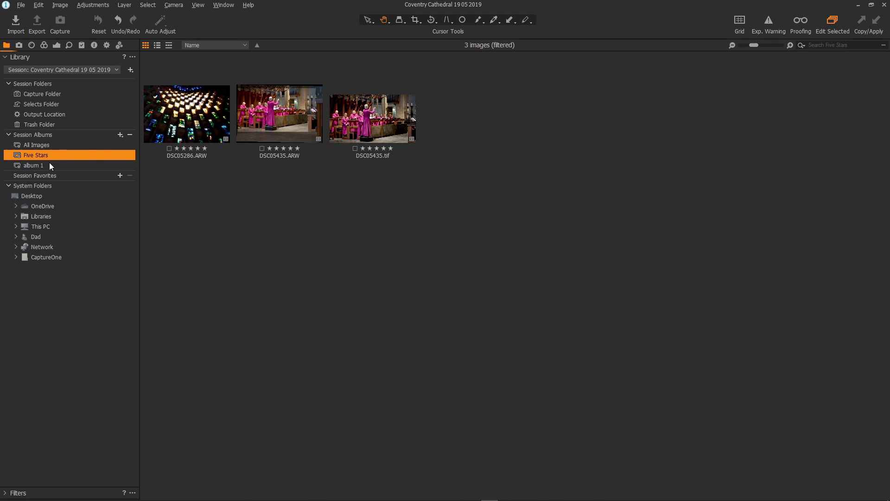
- Select album 1 and remove it from Session Albums, confirming with OK
click(77, 165)
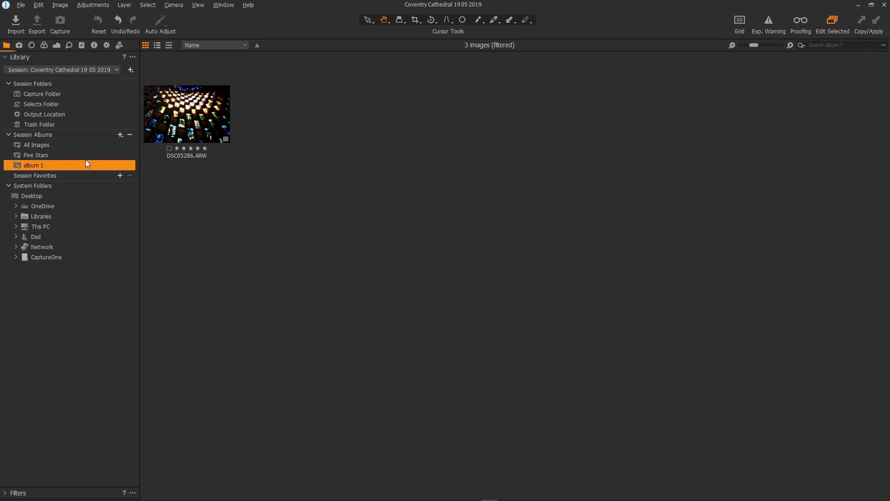
click(130, 134)
click(478, 288)
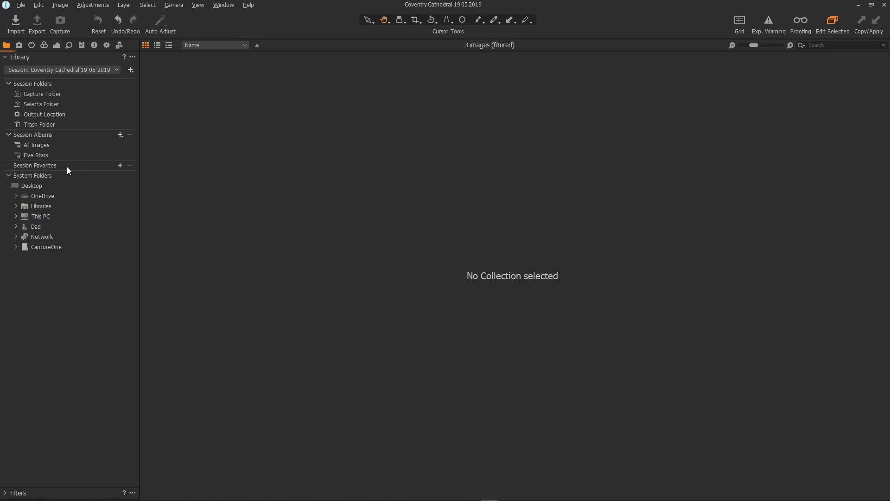
click(119, 167)
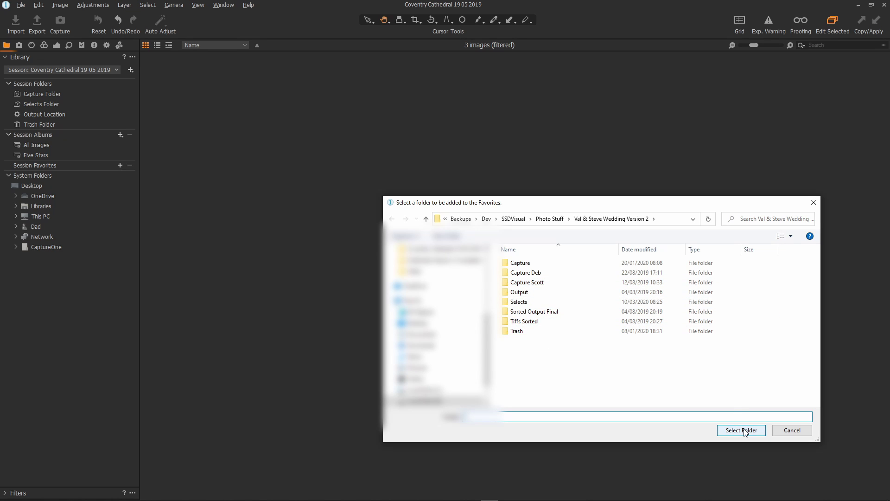
click(779, 431)
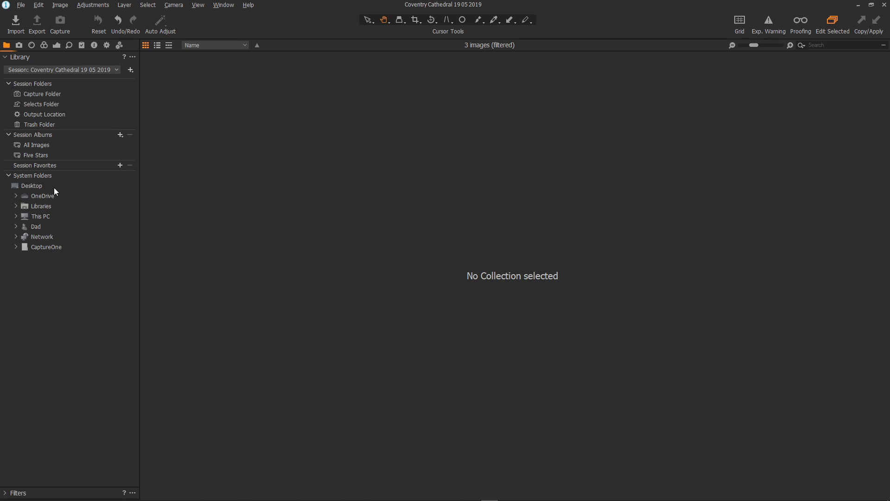
- Browse This PC > Pictures > Exported For Web and open a picture of the abbey.jpg
click(15, 216)
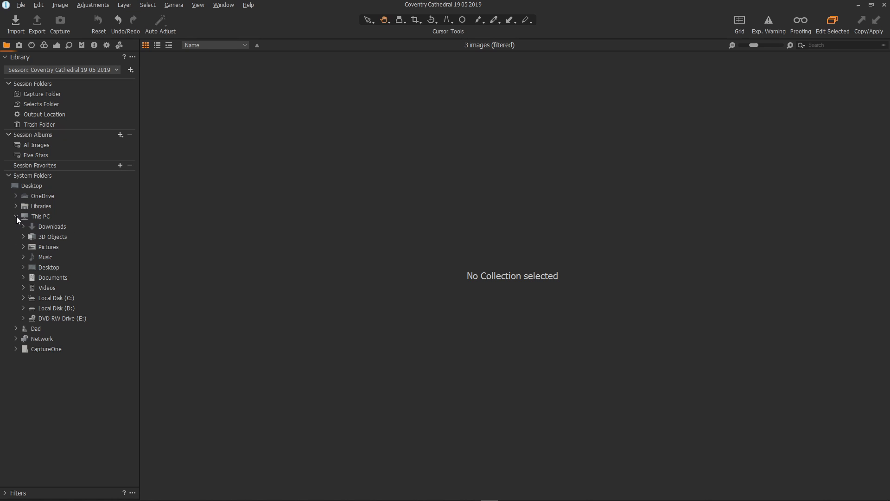
click(23, 246)
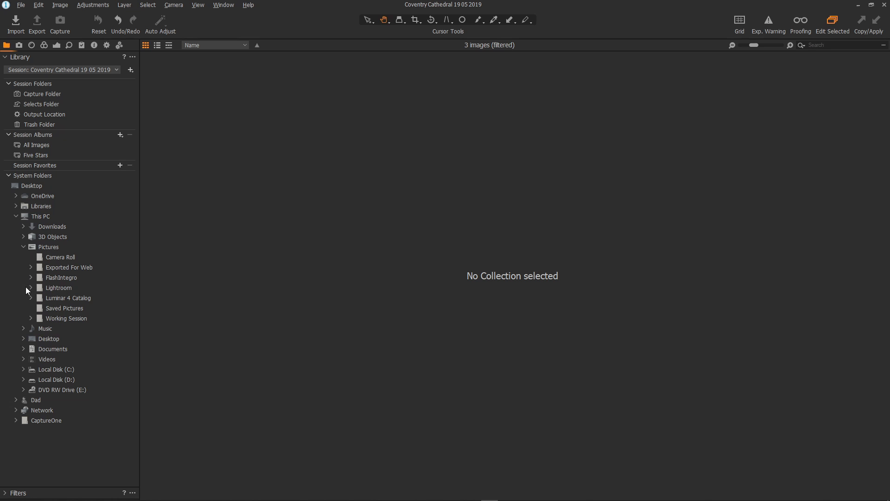
click(73, 268)
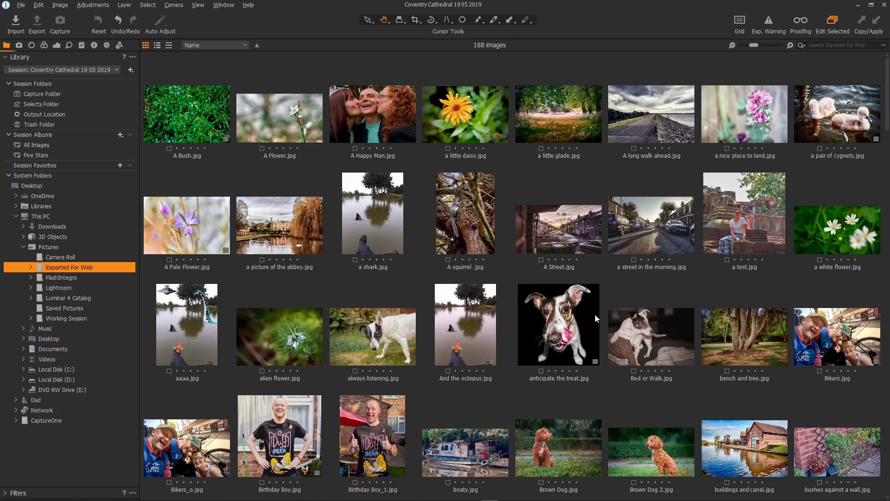
drag(886, 98, 594, 183)
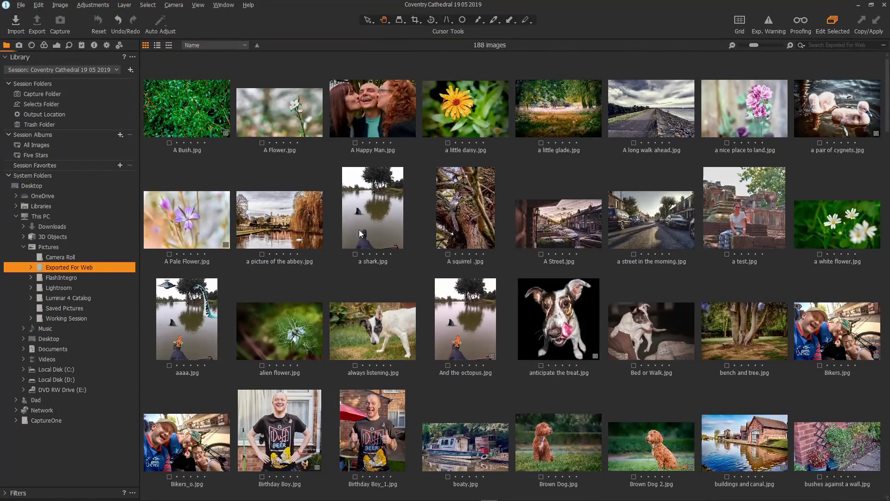
double_click(258, 221)
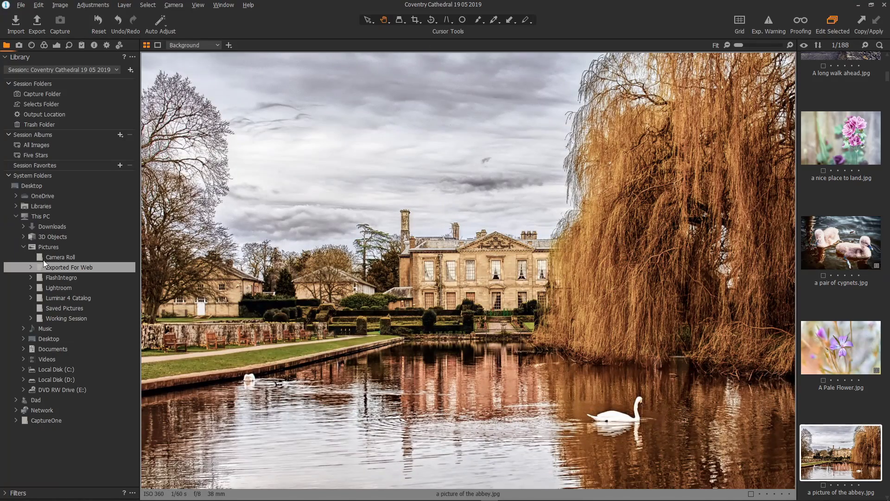
- Raise the abbey photo's exposure to 1.24, then return to the Library grid view
click(56, 45)
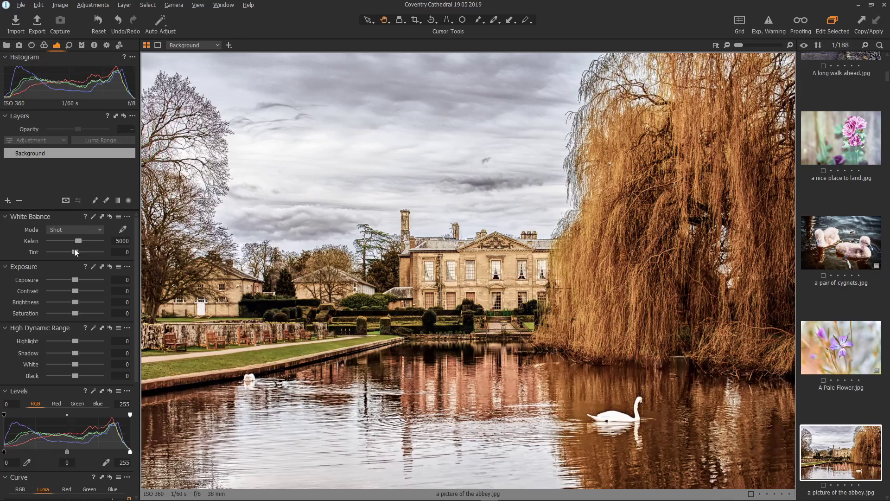
drag(75, 277, 80, 281)
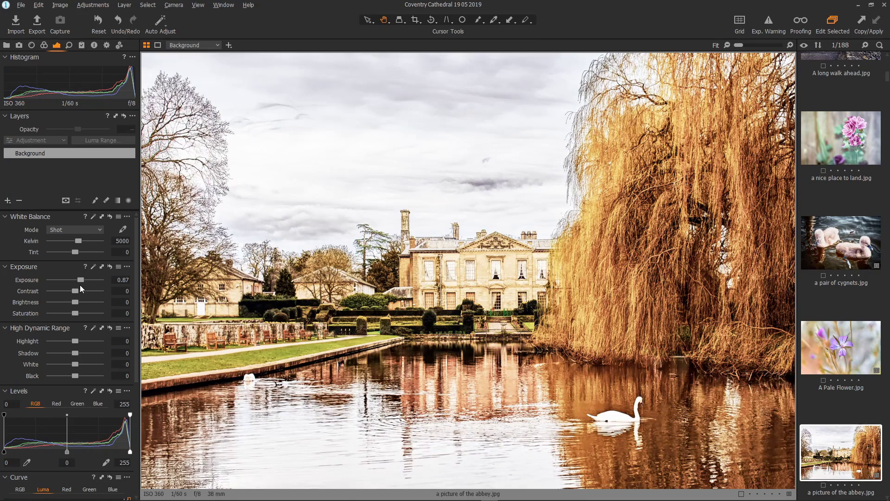
mouse_move(80, 280)
mouse_down()
mouse_move(71, 279)
mouse_move(82, 282)
mouse_up()
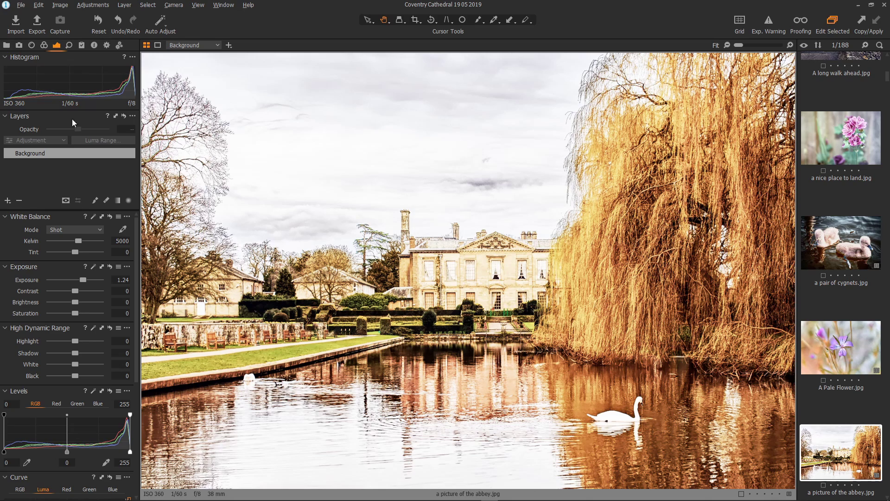
click(7, 45)
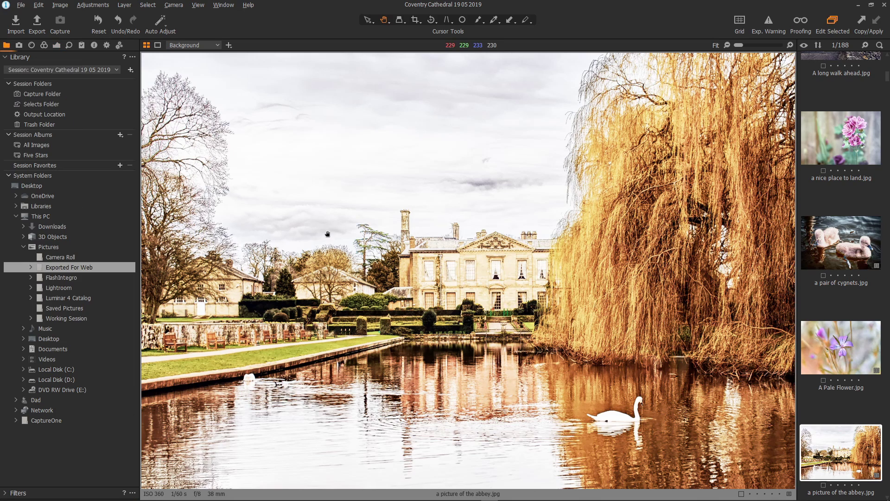
key(ctrl+alt+v)
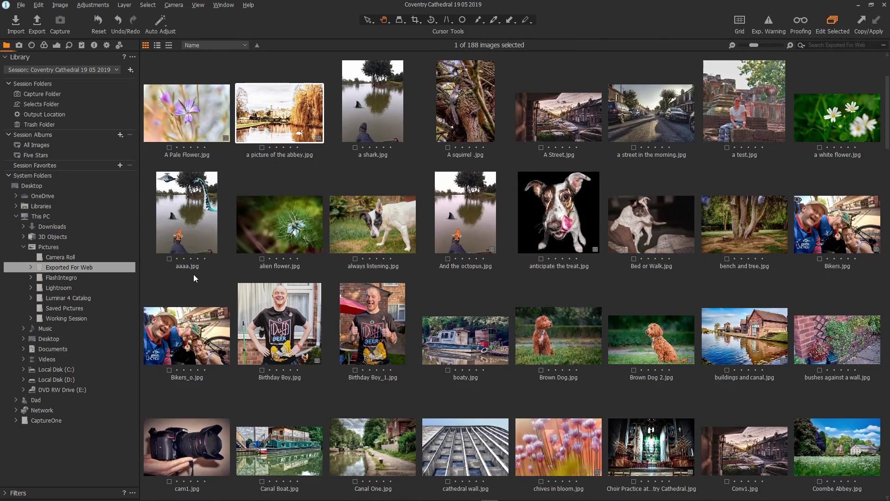
- Reposition the abbey thumbnail, then select the empty Pictures folder
drag(274, 130, 245, 153)
right_click(54, 249)
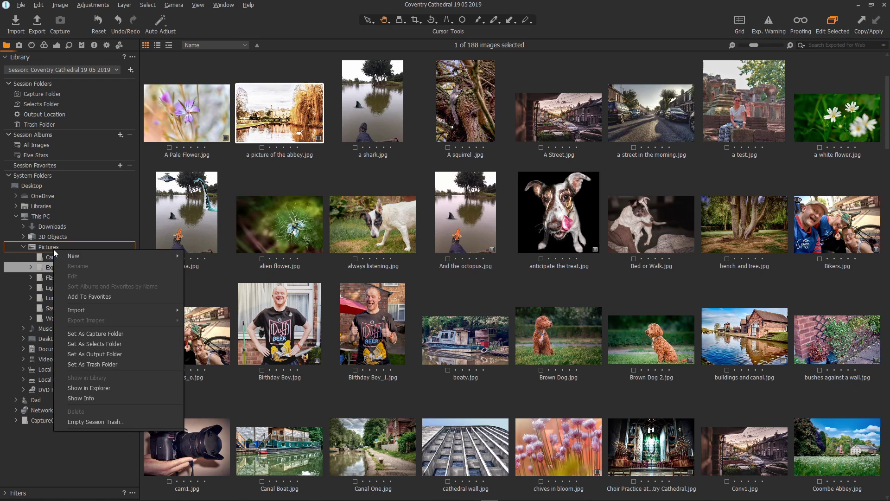
mouse_move(78, 257)
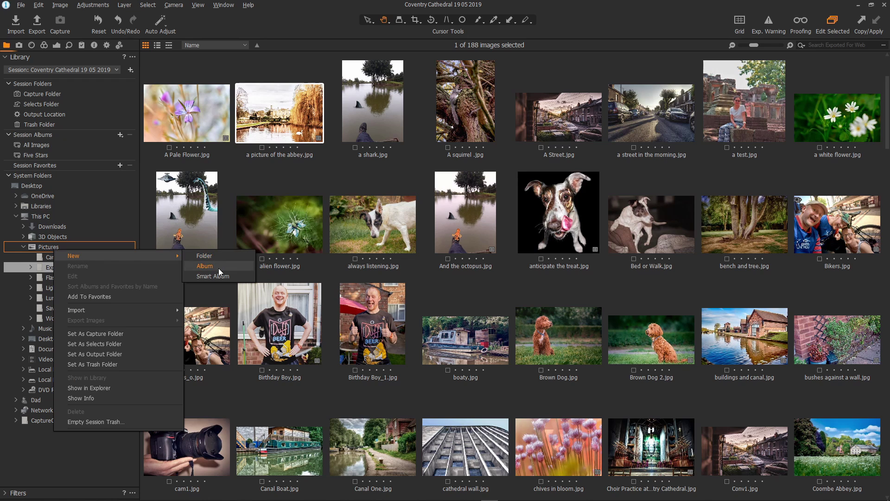
click(37, 249)
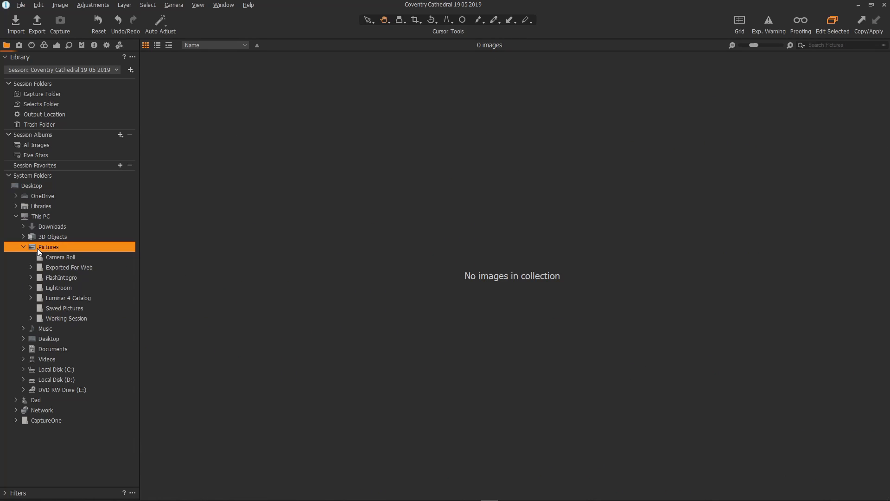
- View the 188 Exported For Web images, then collapse and select the empty Pictures folder
click(64, 269)
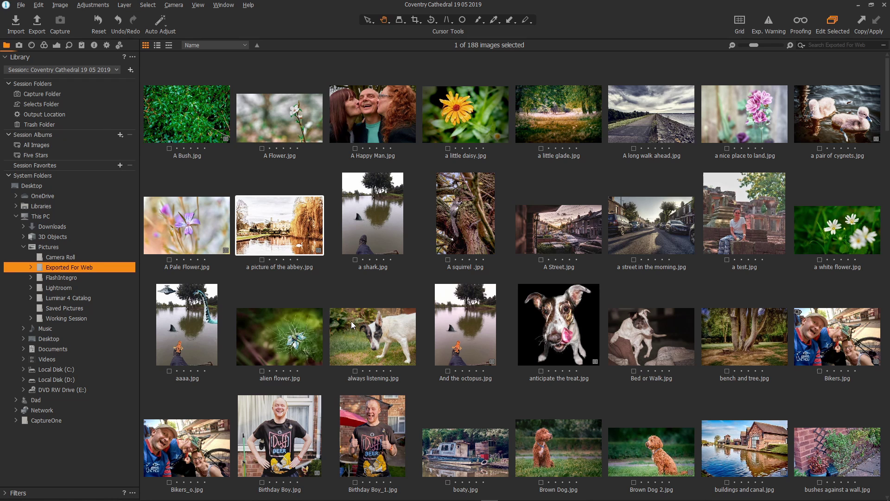
click(24, 248)
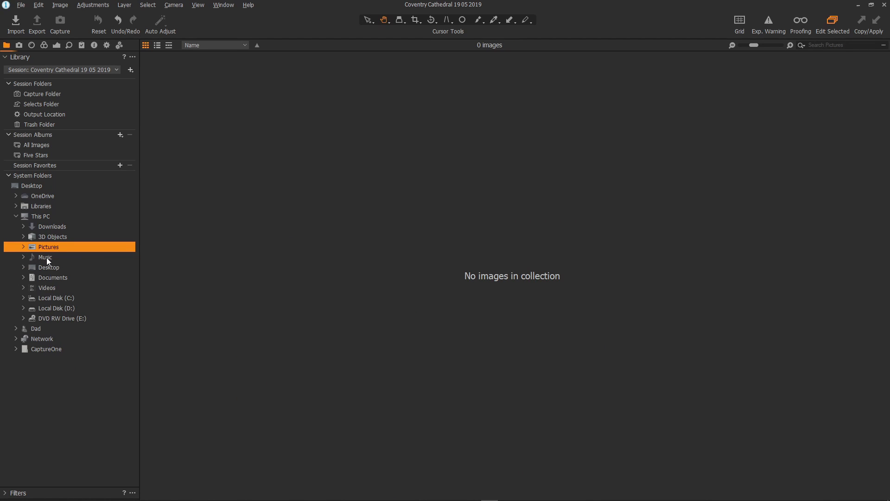